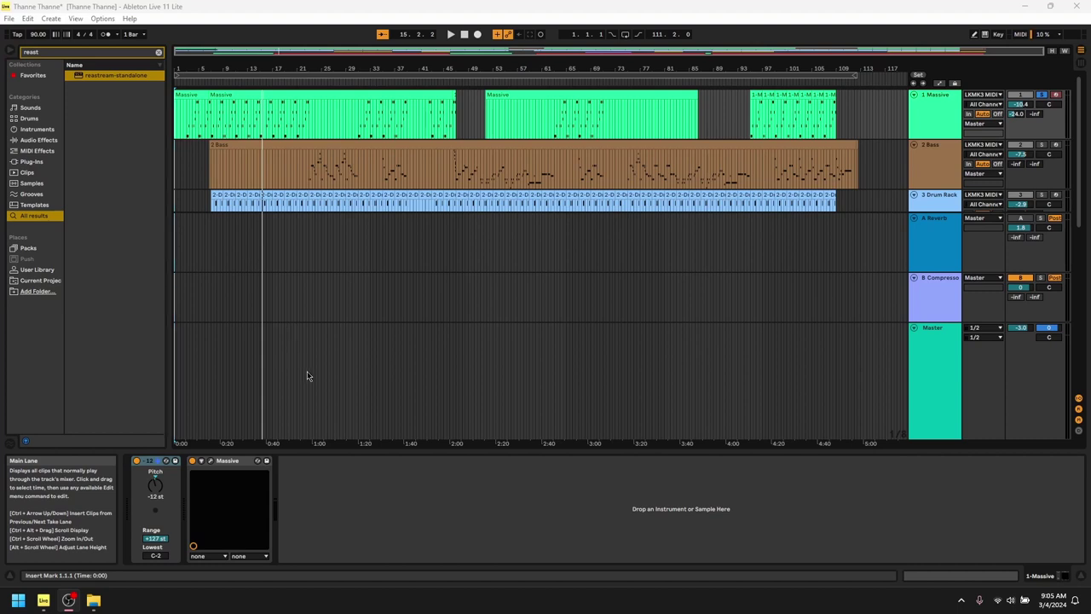
Play and stop the 'Thanne Thanne' arrangement, solo the 1 Massive track, and replay from the start.
left_click(450, 35)
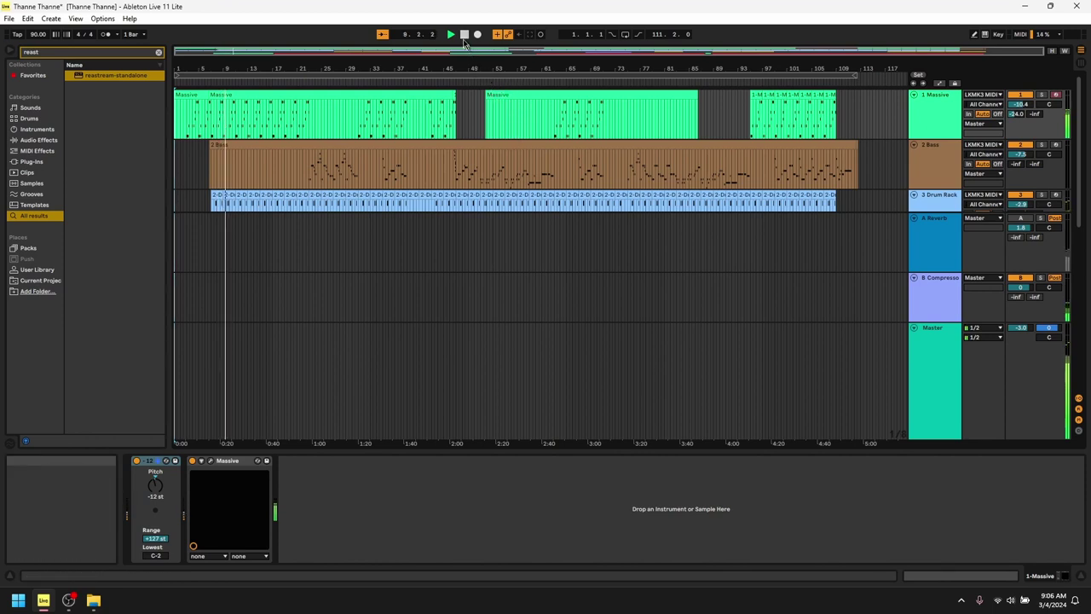
left_click(463, 35)
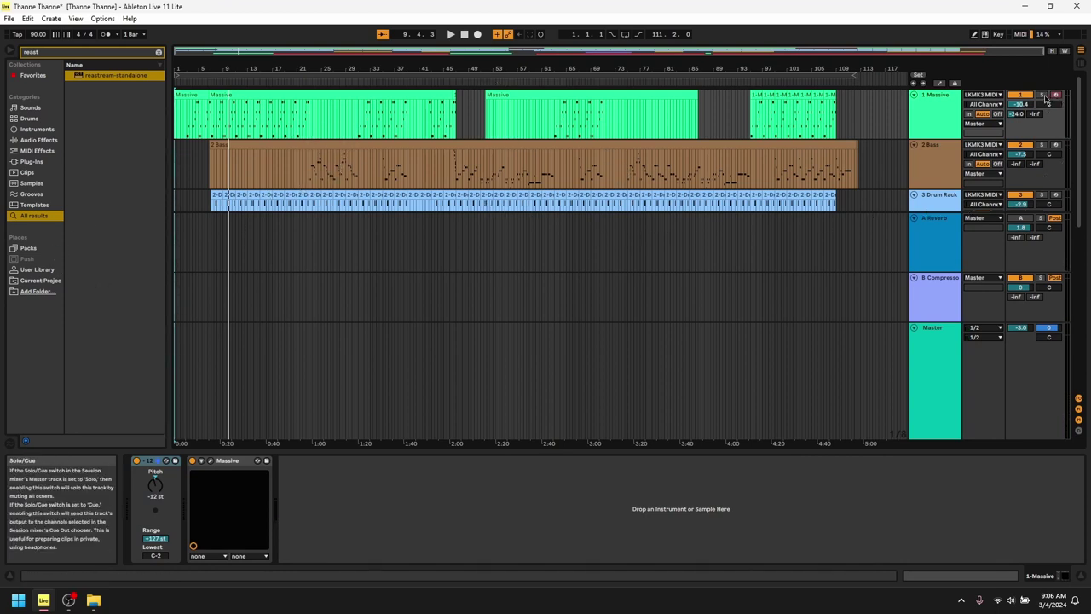
left_click(1042, 96)
left_click(450, 34)
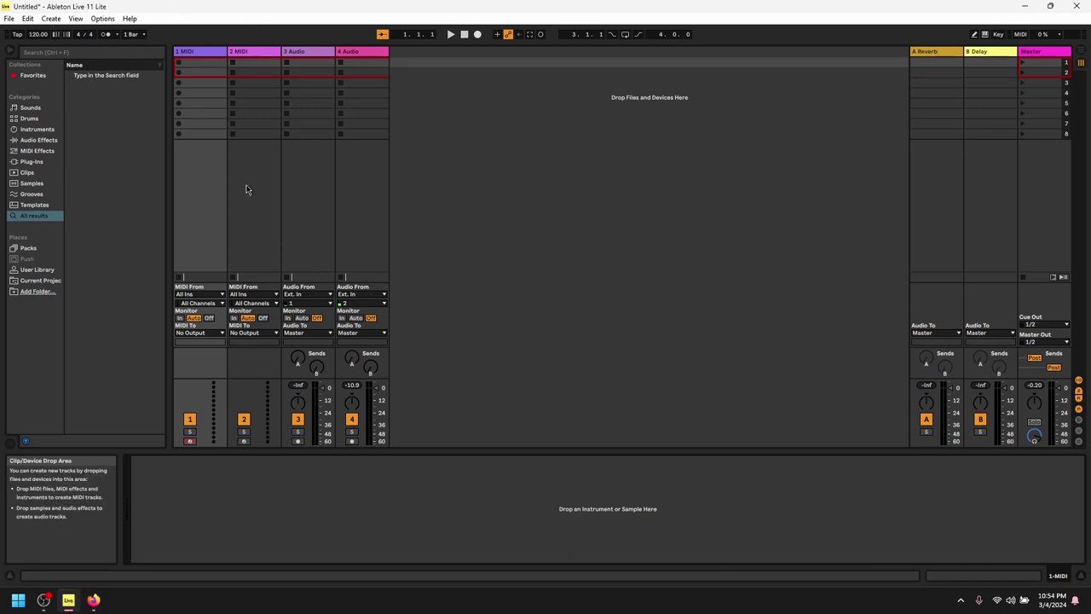
Search the browser for 'massive' and load the Massive result onto the first MIDI track.
key("ctrl+f")
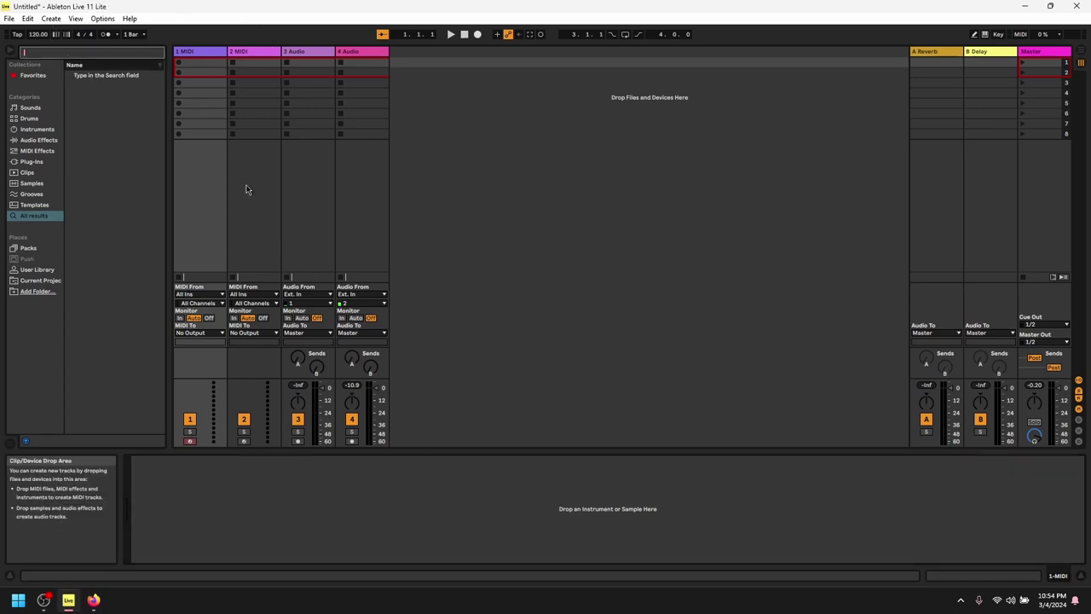
type("massive")
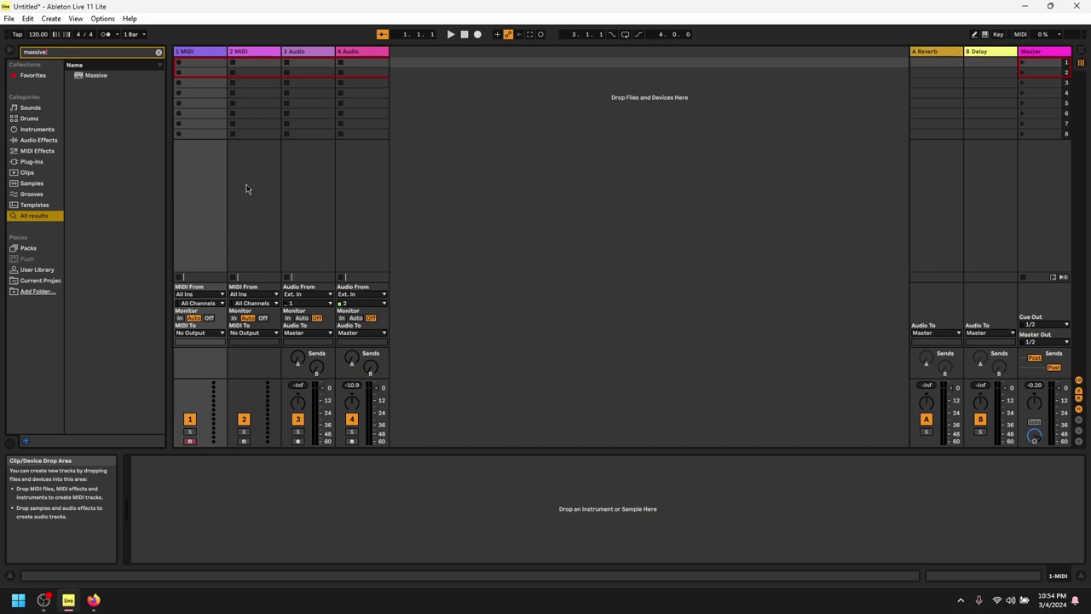
left_click(119, 75)
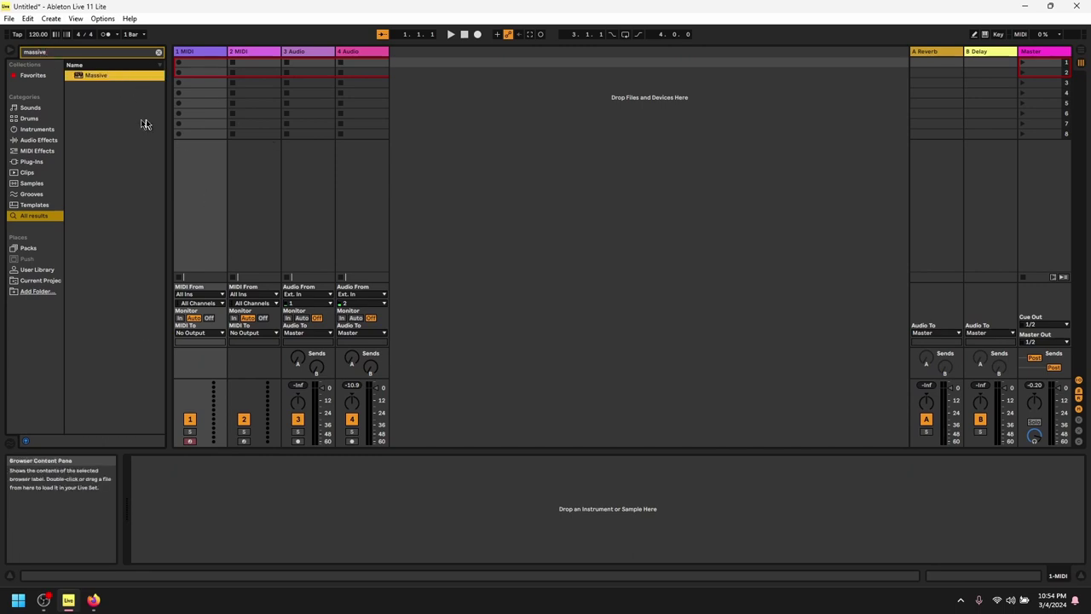
key("Return")
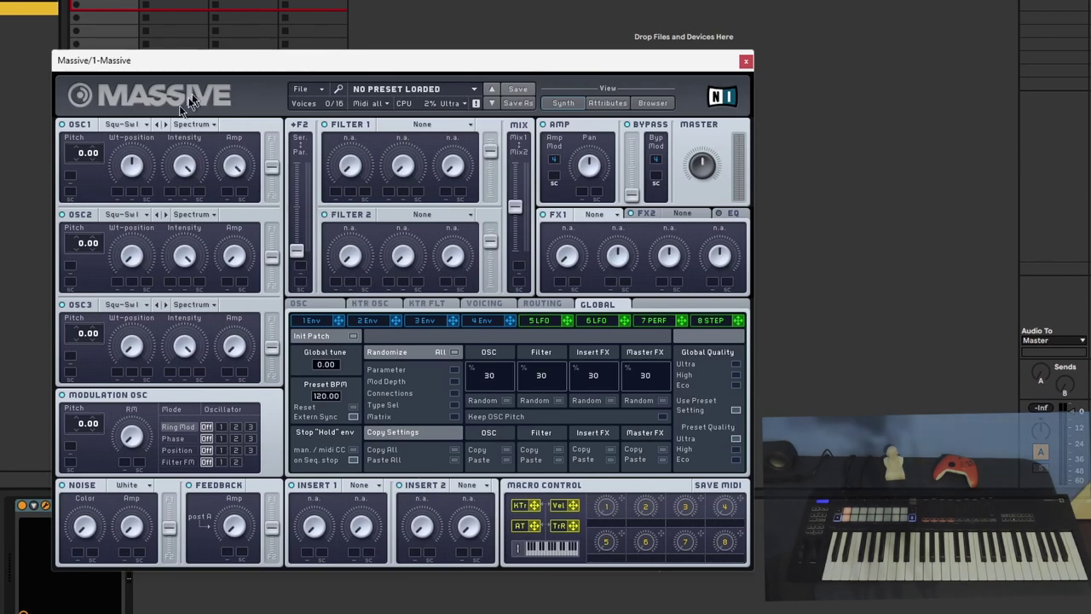
left_click(120, 125)
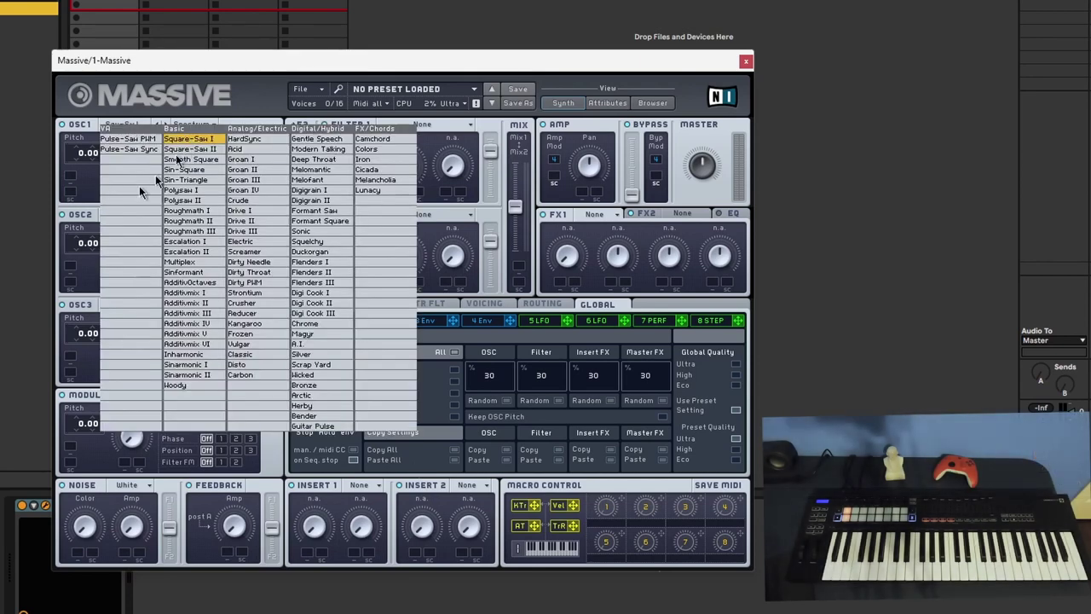
left_click(105, 188)
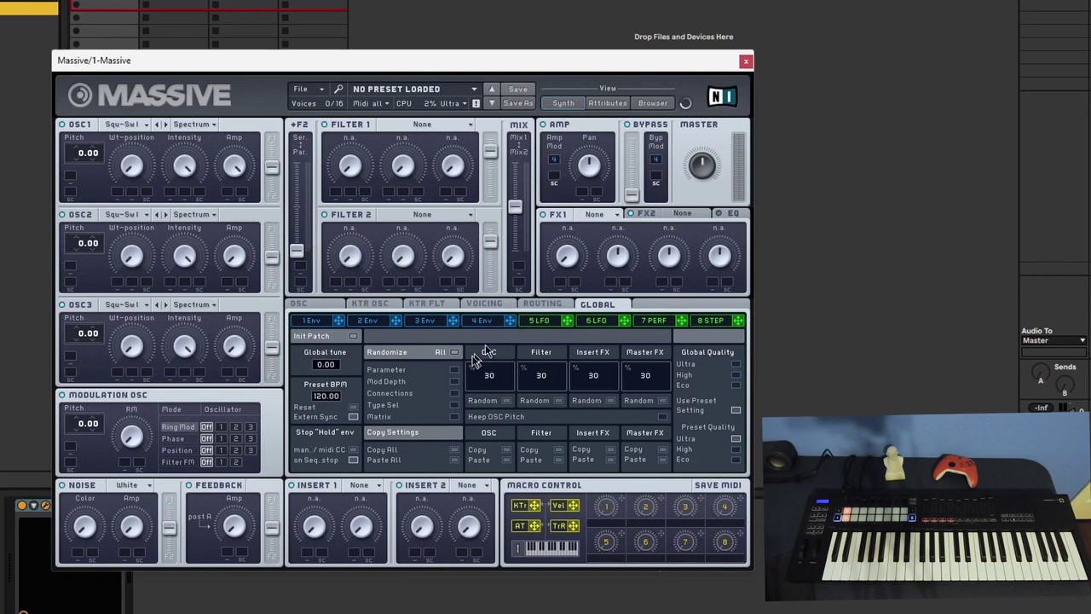
On Massive's envelope 4, raise sustain level to full and shorten the release and attack.
left_click(472, 323)
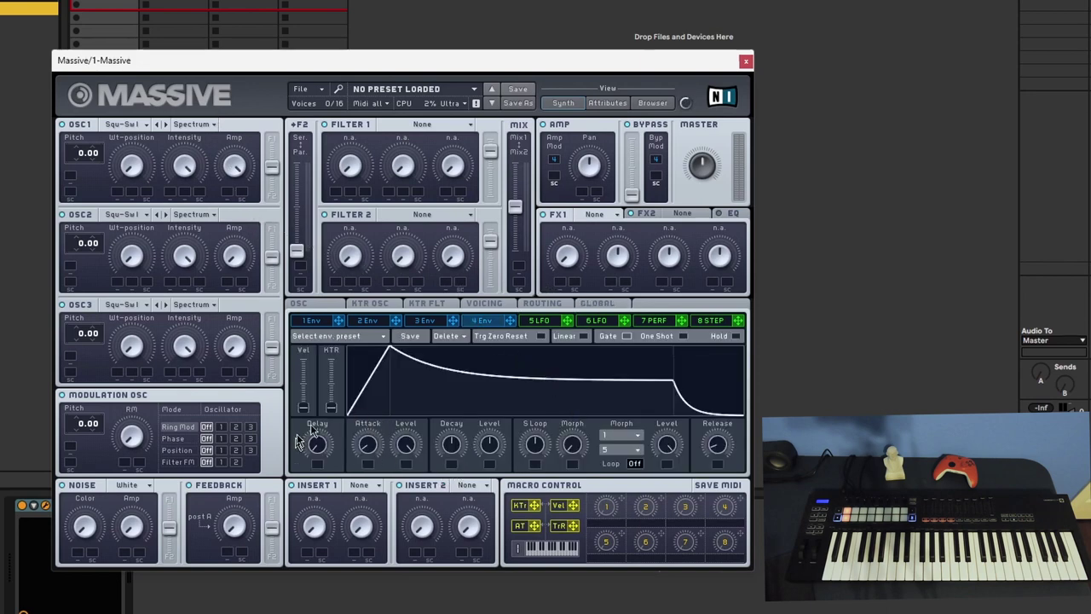
left_click_drag(499, 456, 616, 345)
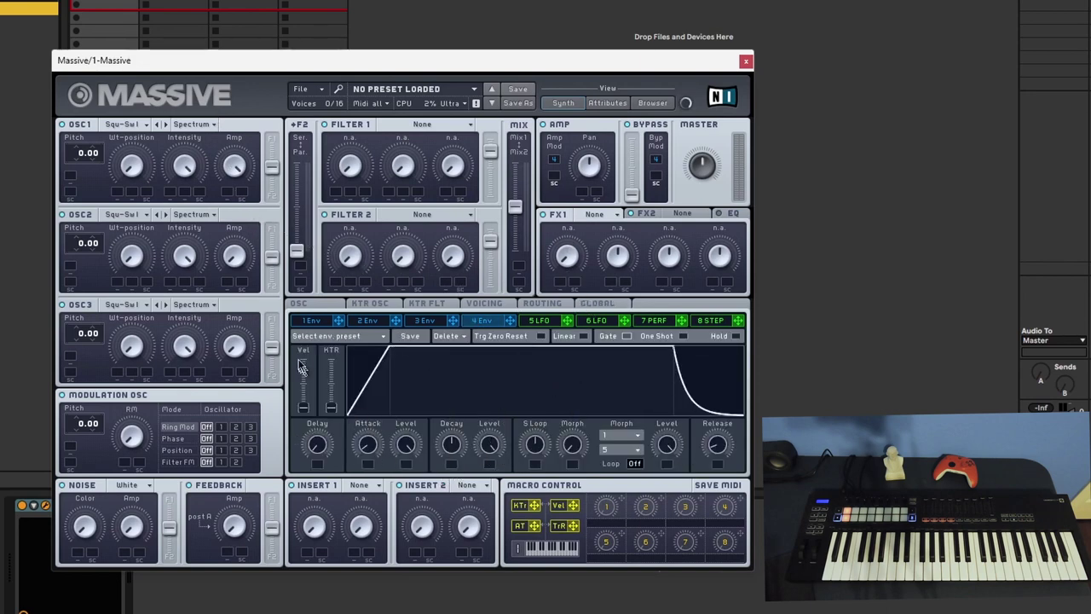
left_click_drag(716, 443, 465, 465)
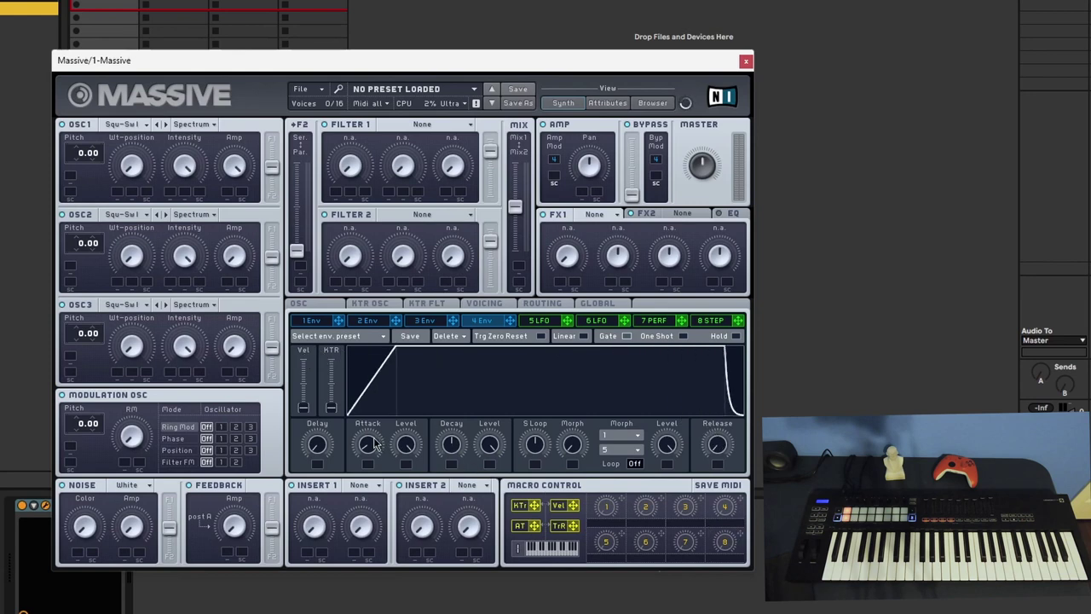
left_click_drag(367, 448, 409, 550)
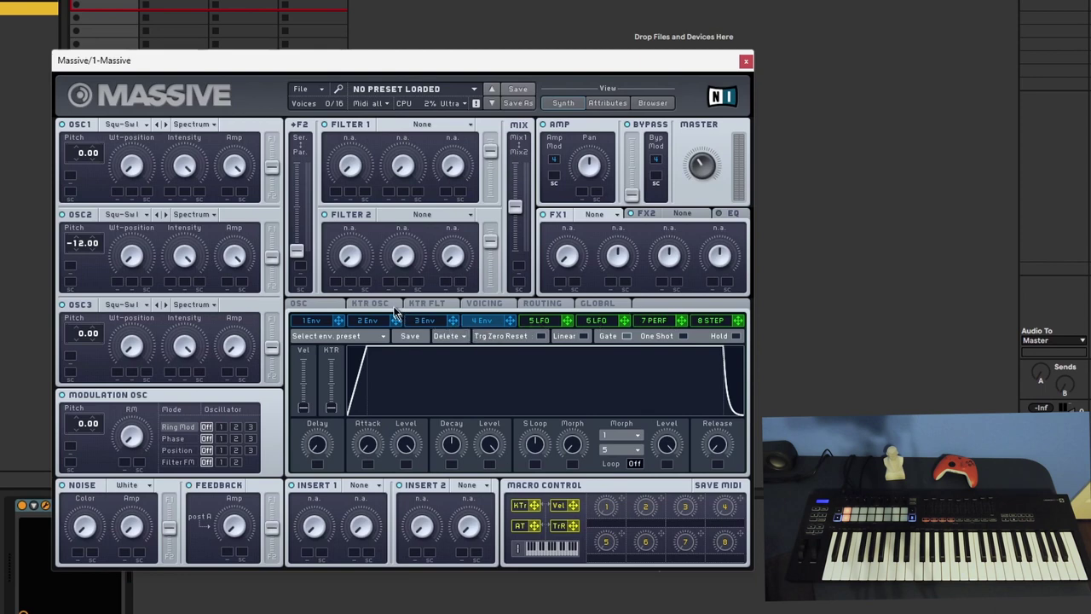
Switch Massive to the oscillator keytracking (KTR OSC) settings page.
left_click(385, 305)
Check Massive's voicing settings, then return to the OSC glide, pitchbend and phase page.
left_click(335, 305)
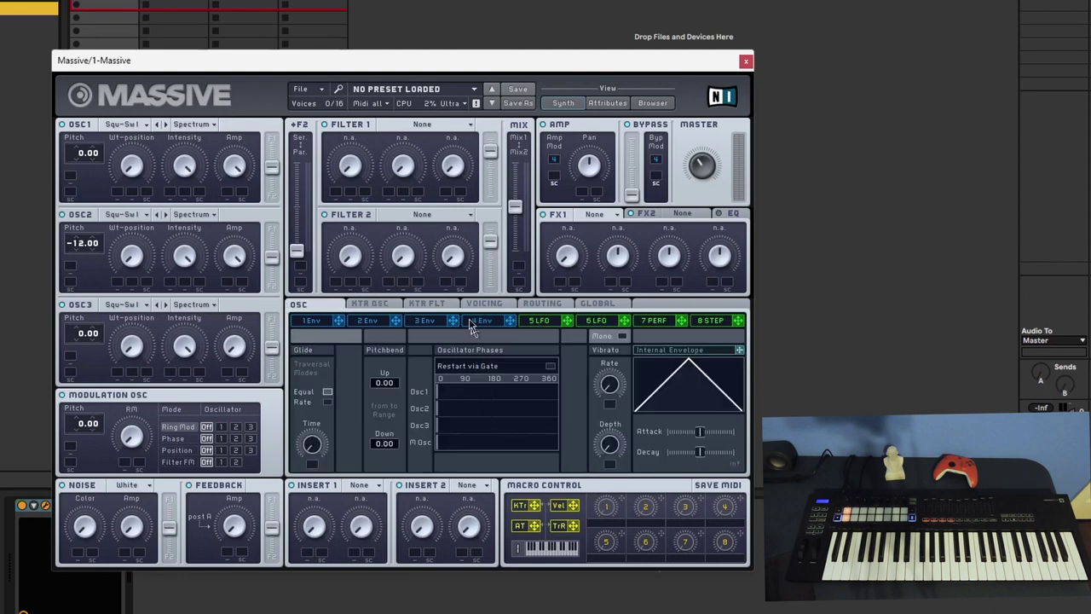
left_click(481, 305)
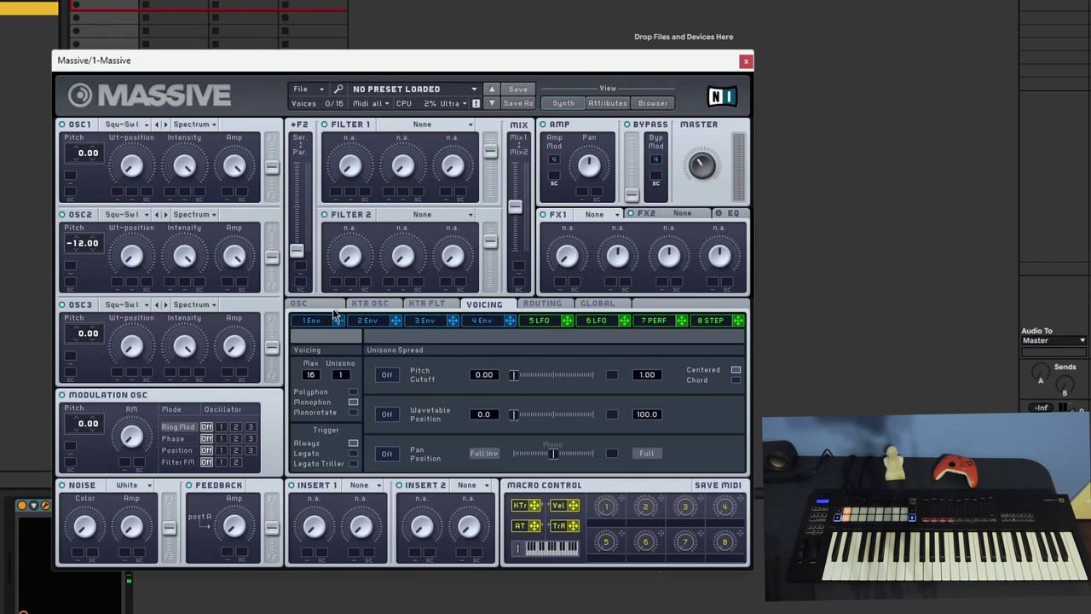
left_click(334, 309)
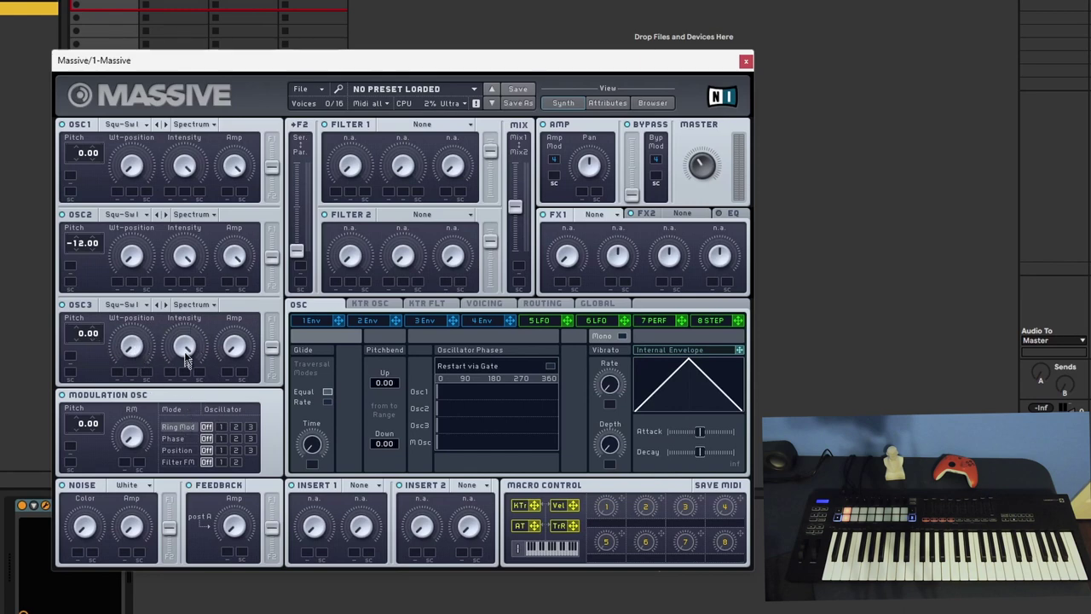
Choose the Sin-Square wavetable for oscillator 3.
left_click(146, 307)
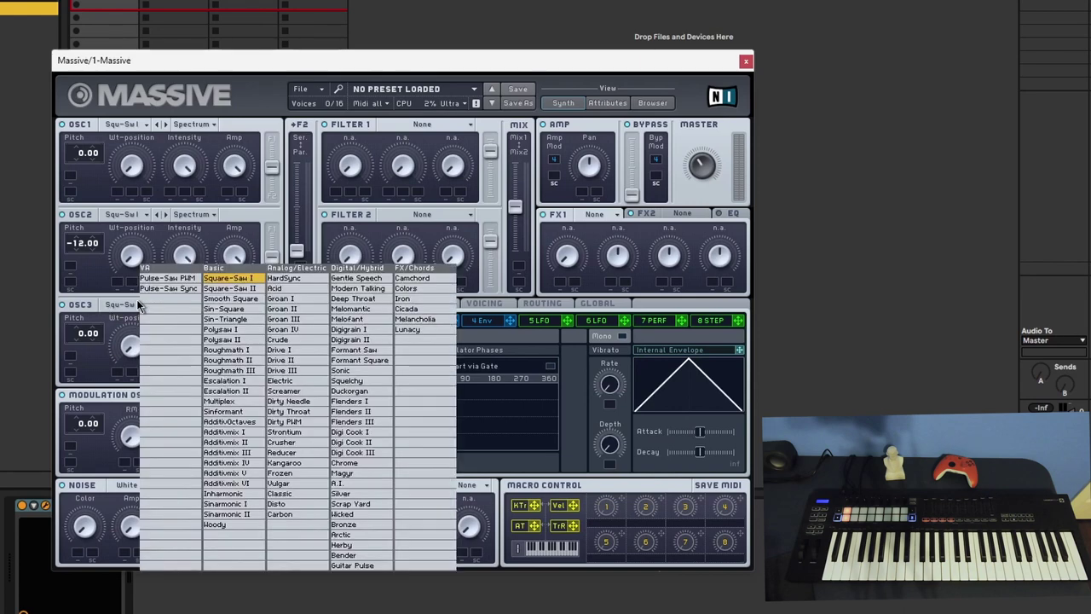
left_click(220, 311)
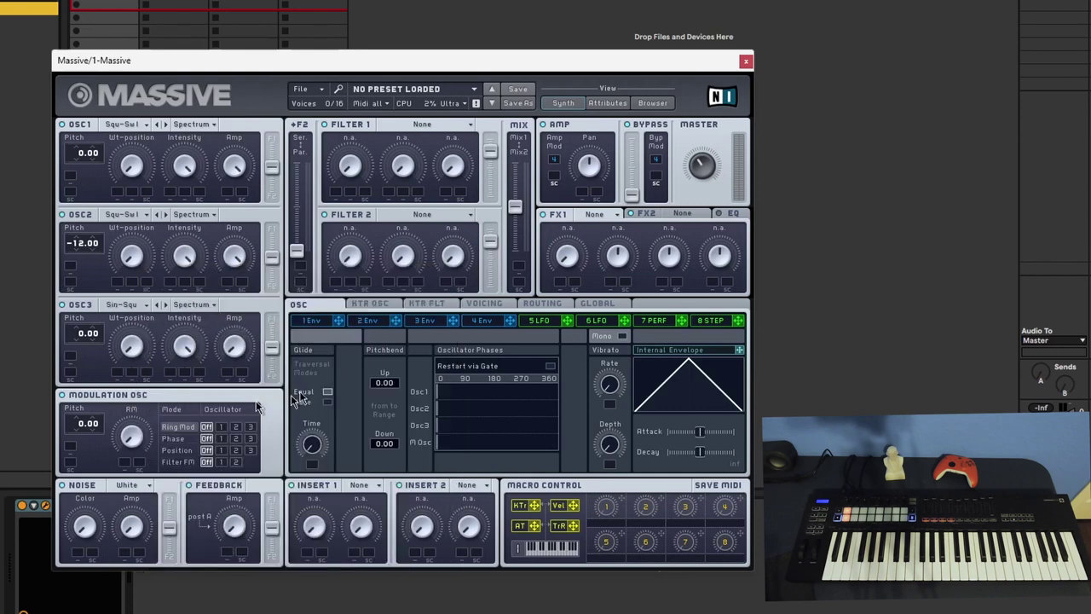